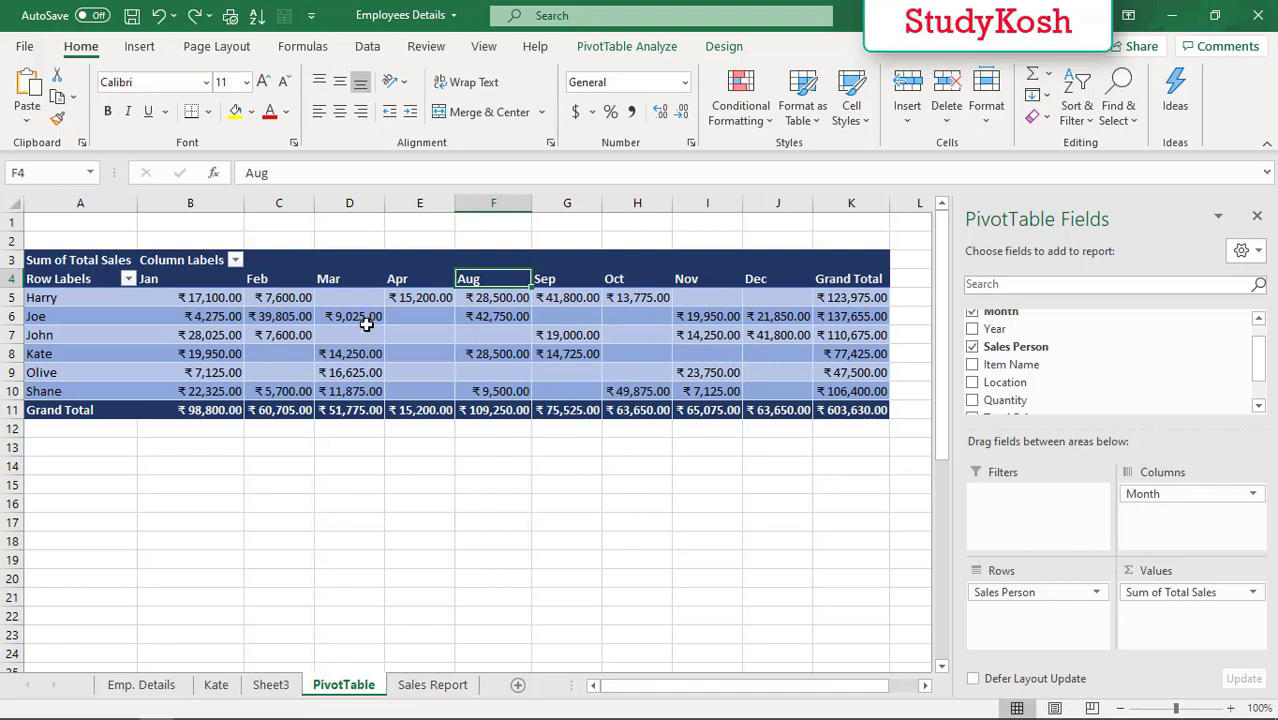
Start a PivotChart from the pivot table, preview the line, pie, bar, area and scatter types, then choose Clustered Column
{"action": "left_click", "coordinate": [626, 47]}
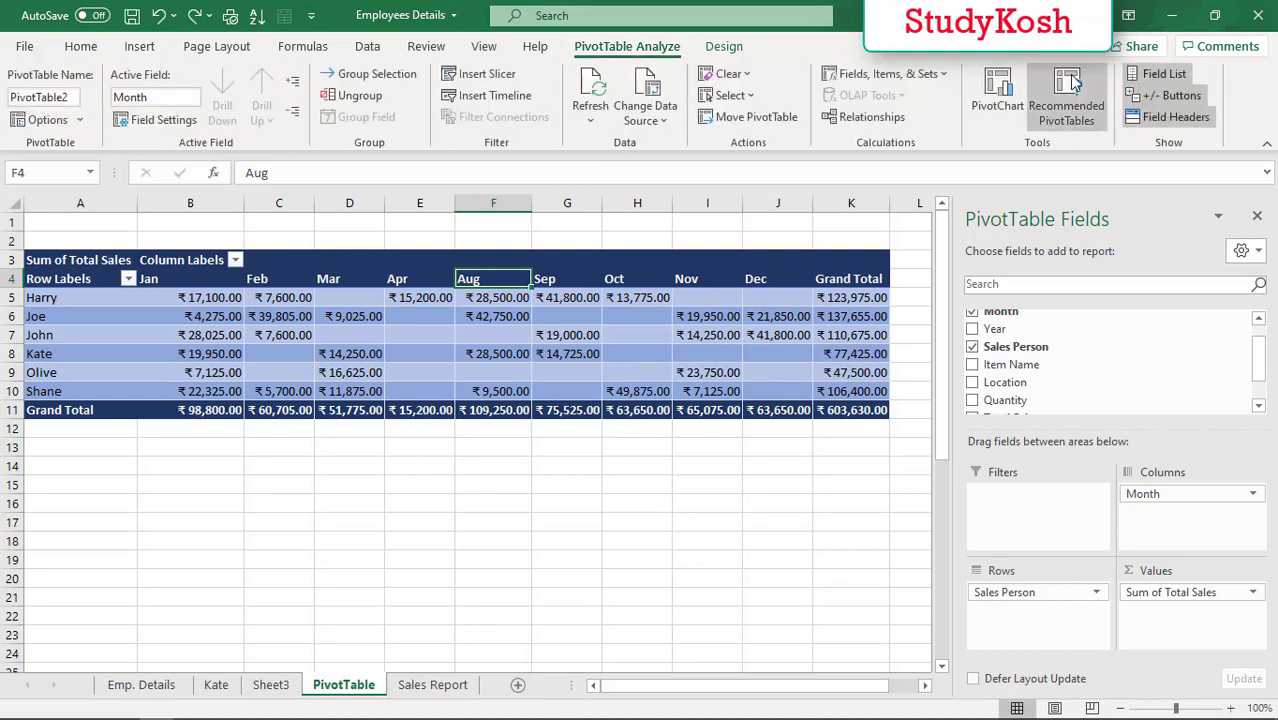
{"action": "left_click", "coordinate": [996, 100]}
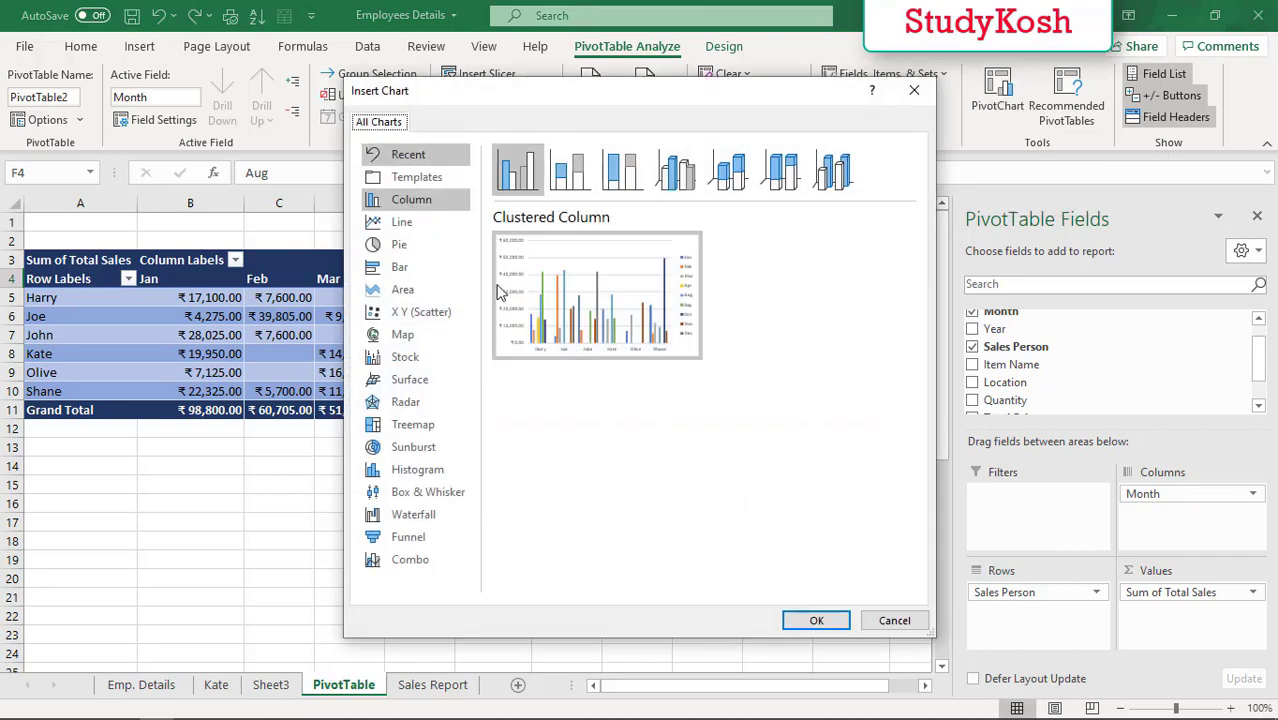
{"action": "left_click", "coordinate": [430, 223]}
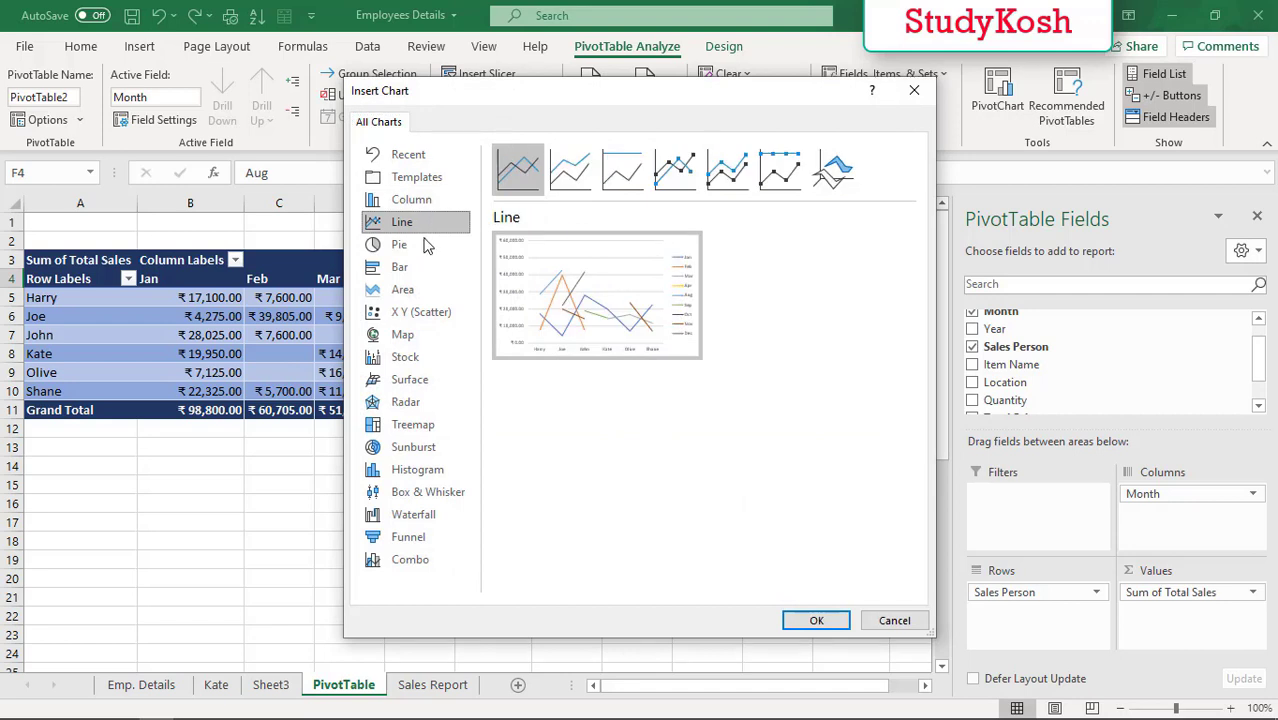
{"action": "left_click", "coordinate": [424, 246]}
{"action": "left_click", "coordinate": [416, 266]}
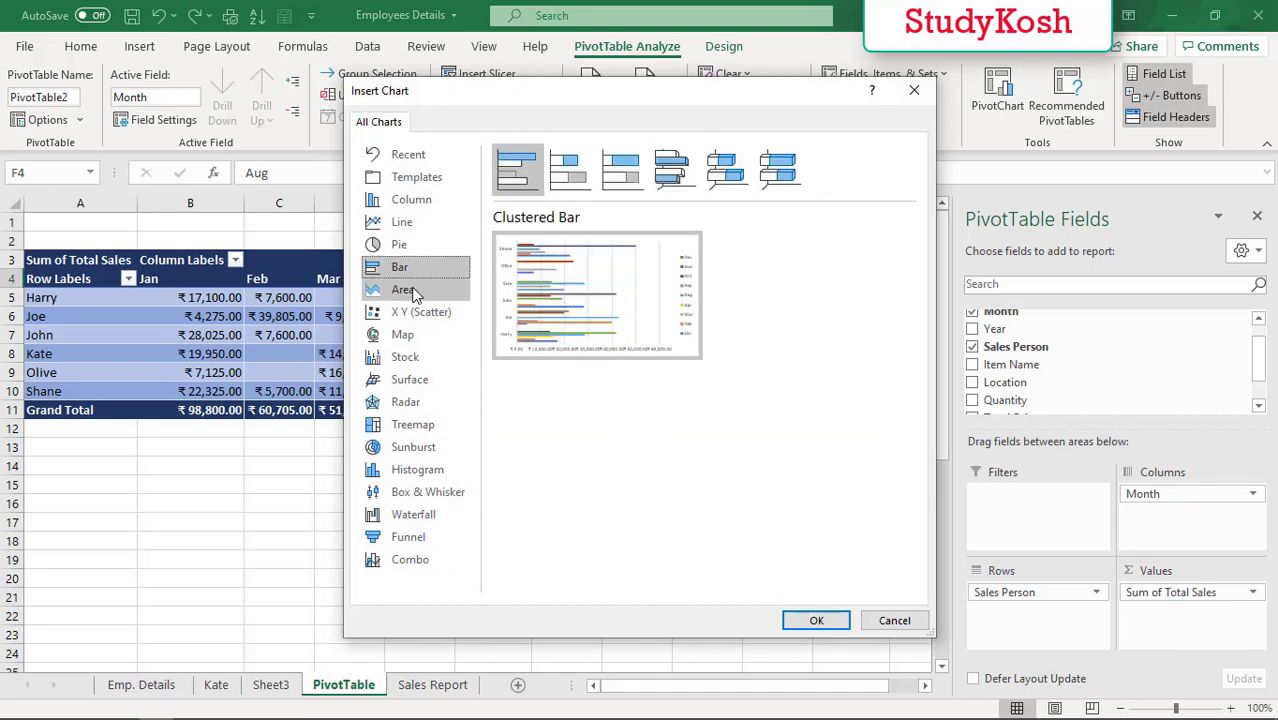
{"action": "left_click", "coordinate": [414, 289]}
{"action": "left_click", "coordinate": [416, 313]}
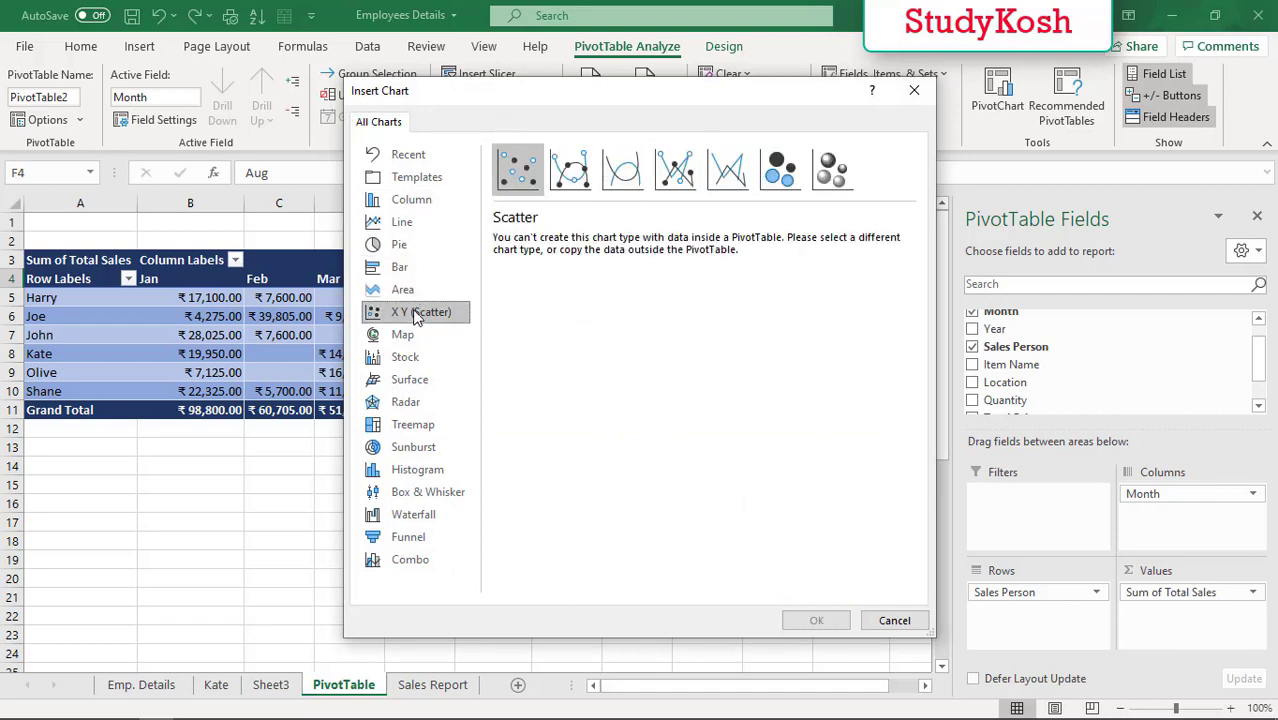
{"action": "left_click", "coordinate": [419, 205]}
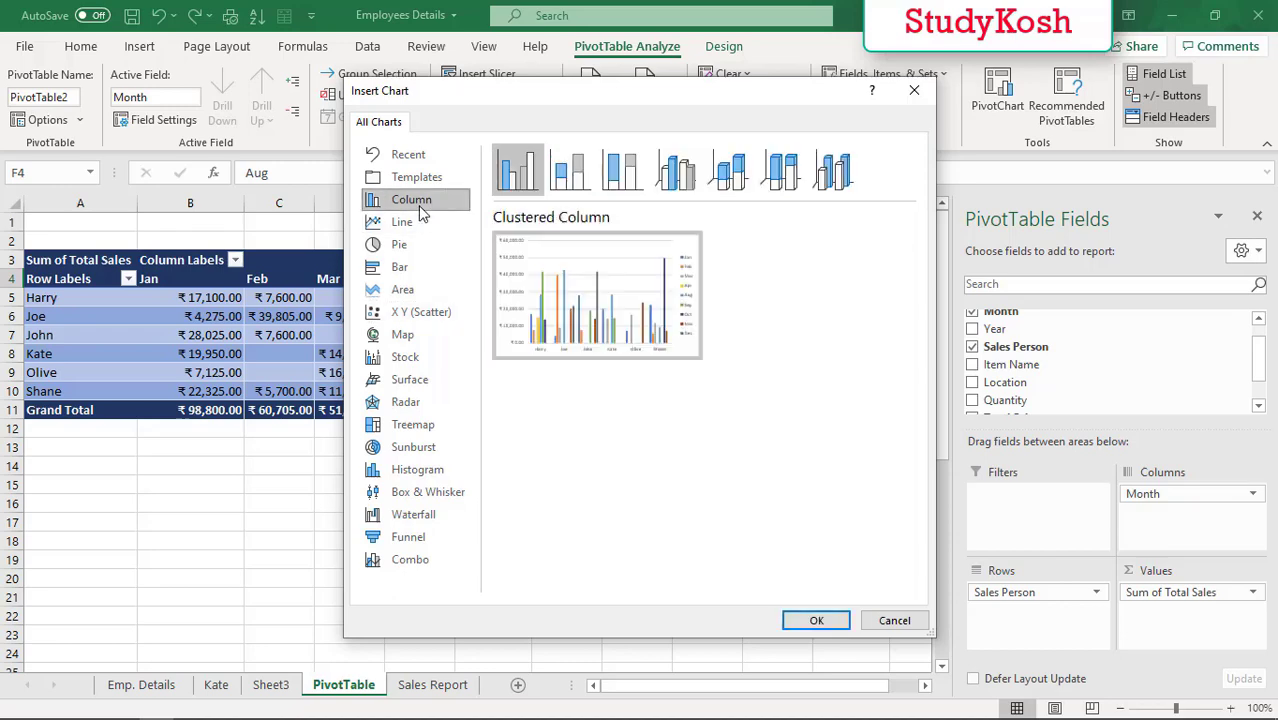
{"action": "mouse_move", "coordinate": [547, 280]}
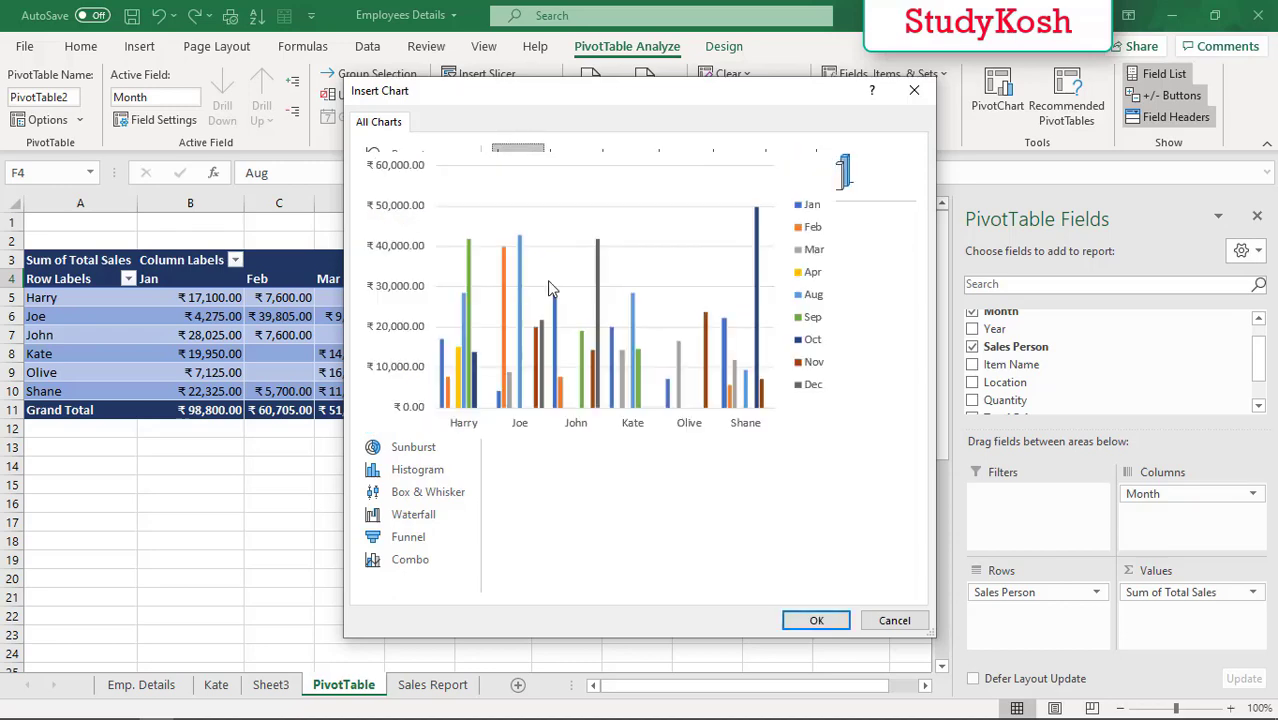
Insert the clustered column PivotChart, enlarge it, and position it below the pivot table
{"action": "left_click", "coordinate": [816, 621]}
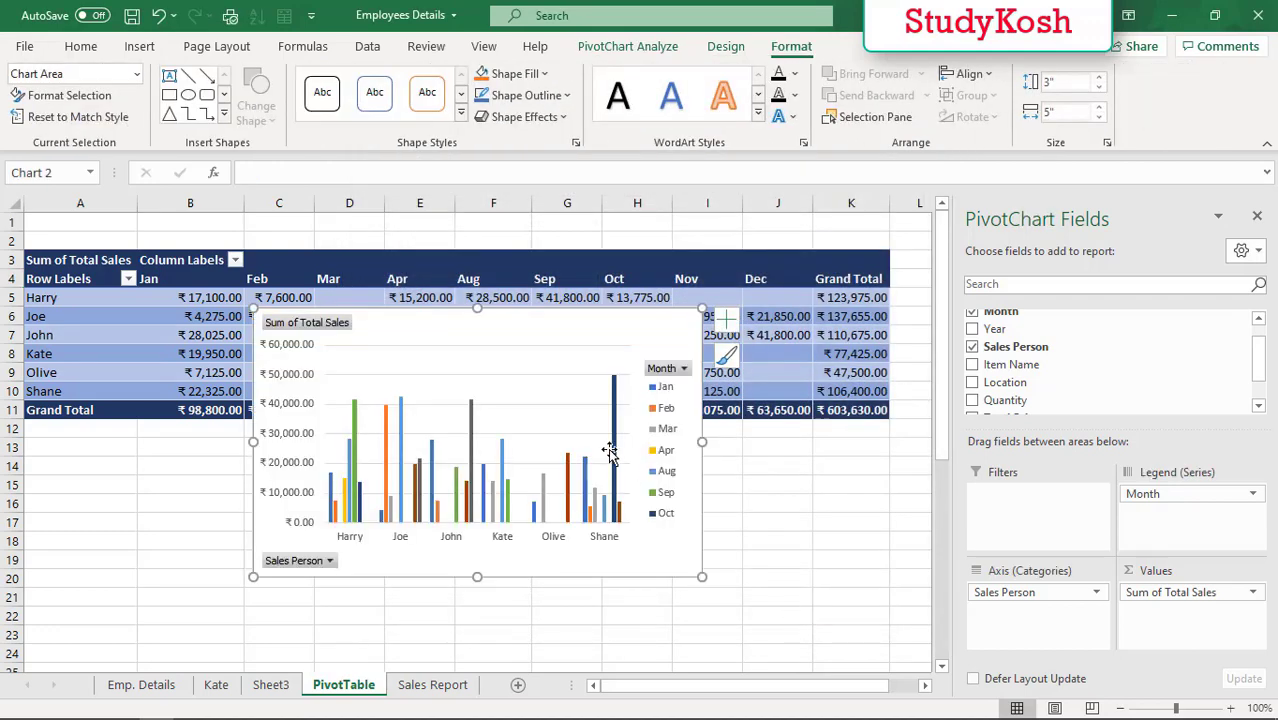
{"action": "left_click_drag", "start_coordinate": [945, 398], "coordinate": [945, 460]}
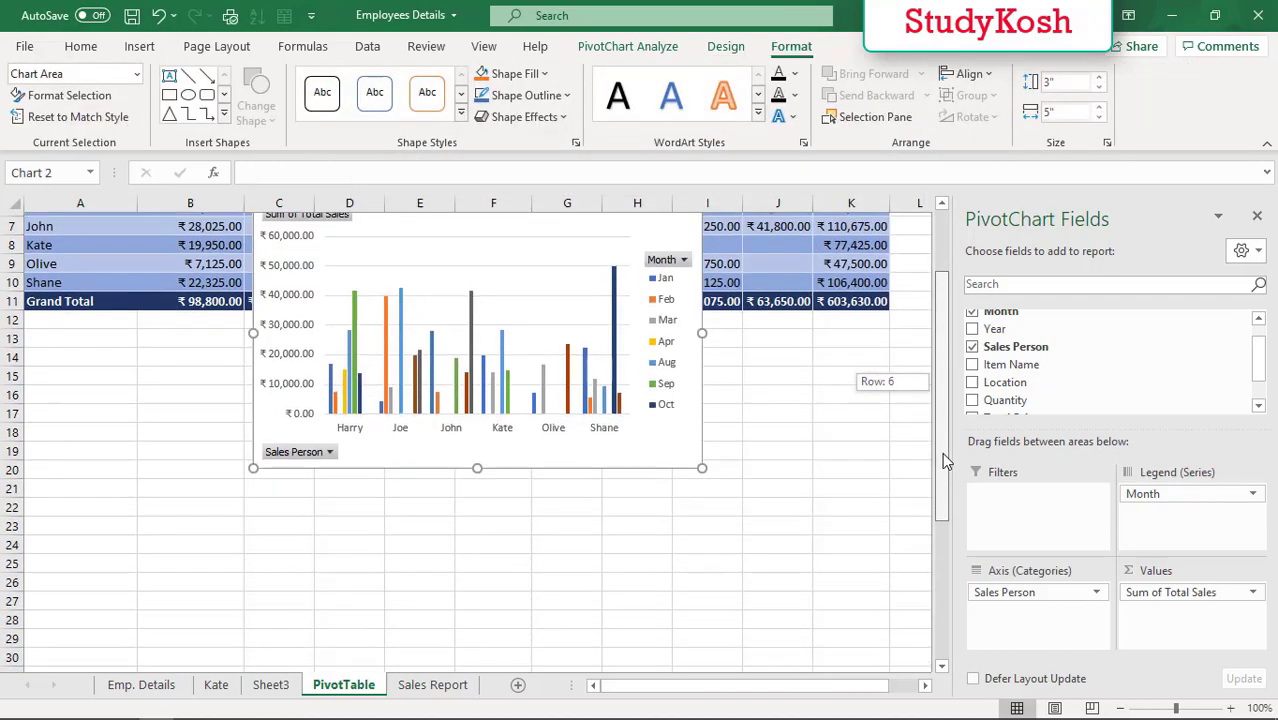
{"action": "left_click_drag", "start_coordinate": [252, 607], "coordinate": [178, 628]}
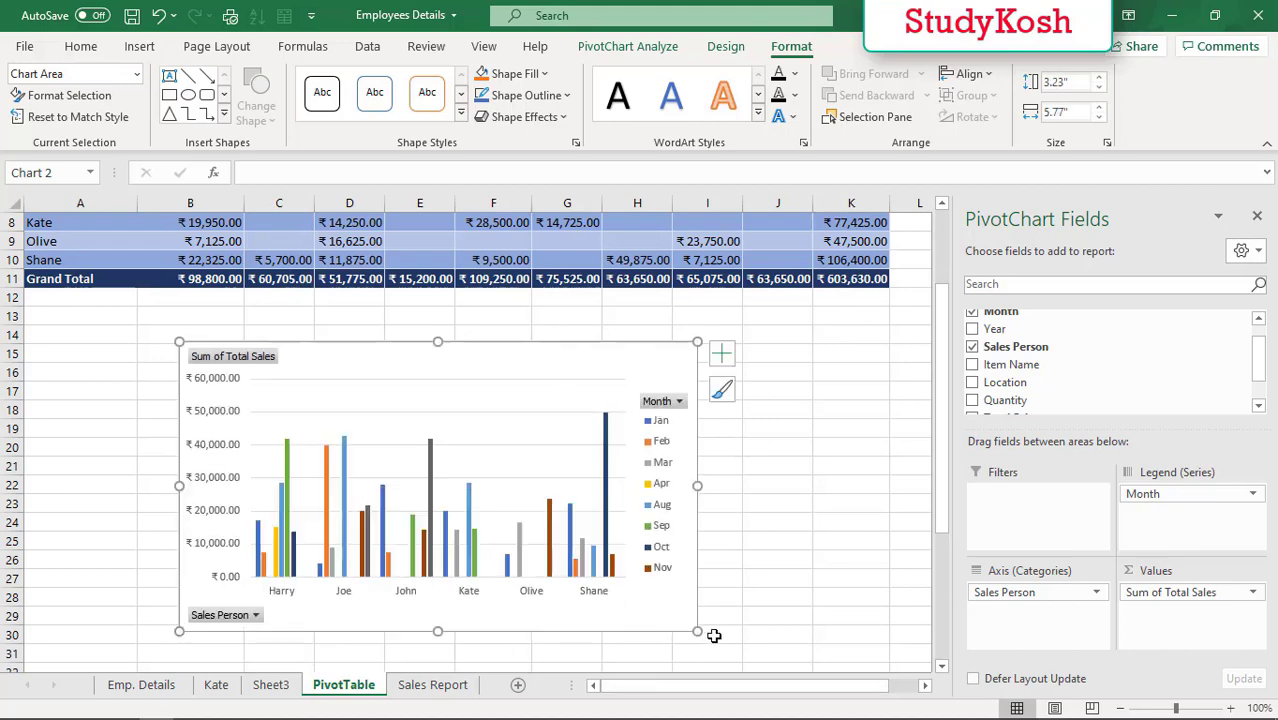
{"action": "left_click_drag", "start_coordinate": [700, 633], "coordinate": [792, 650]}
{"action": "left_click_drag", "start_coordinate": [485, 342], "coordinate": [485, 314]}
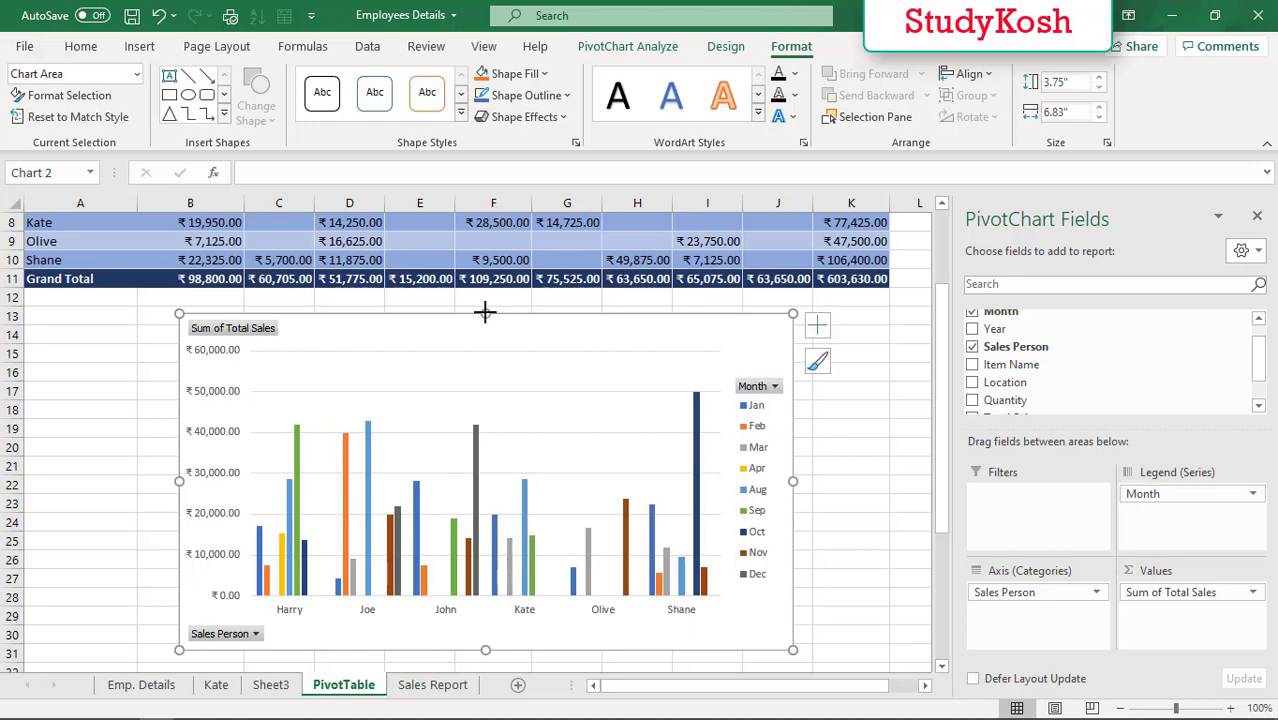
{"action": "left_click_drag", "start_coordinate": [485, 311], "coordinate": [485, 299]}
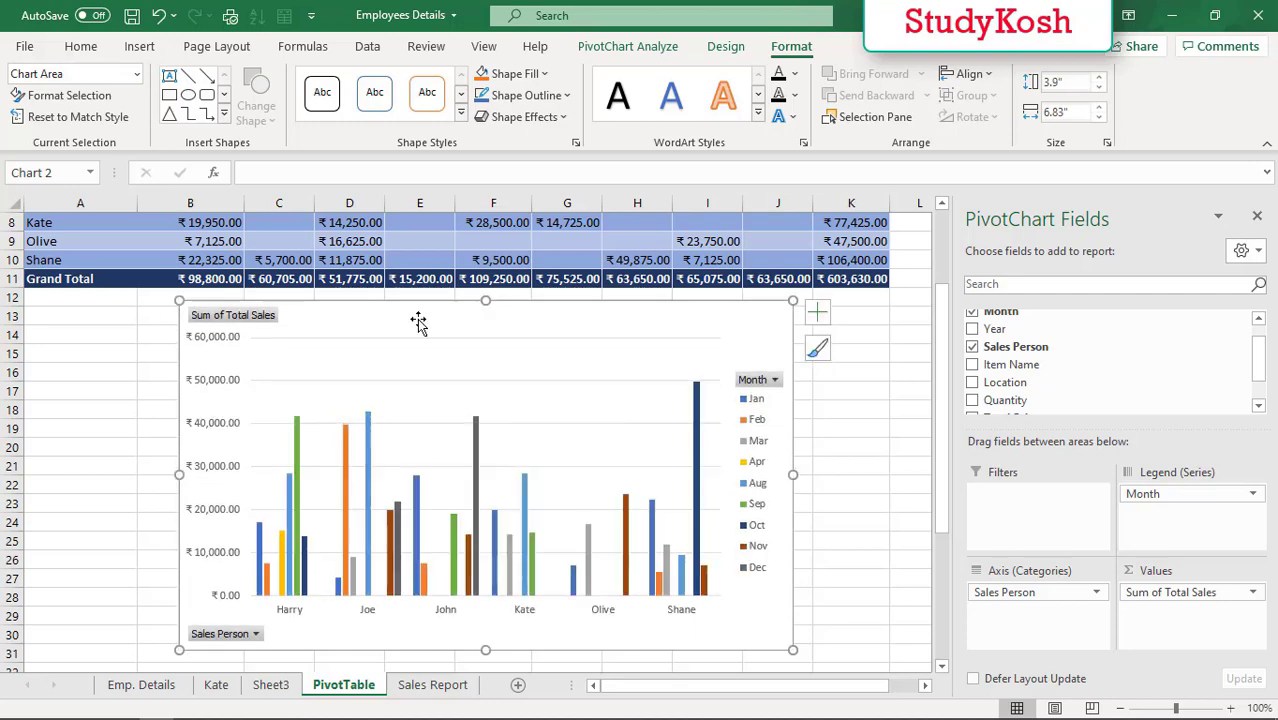
{"action": "left_click_drag", "start_coordinate": [179, 476], "coordinate": [126, 475]}
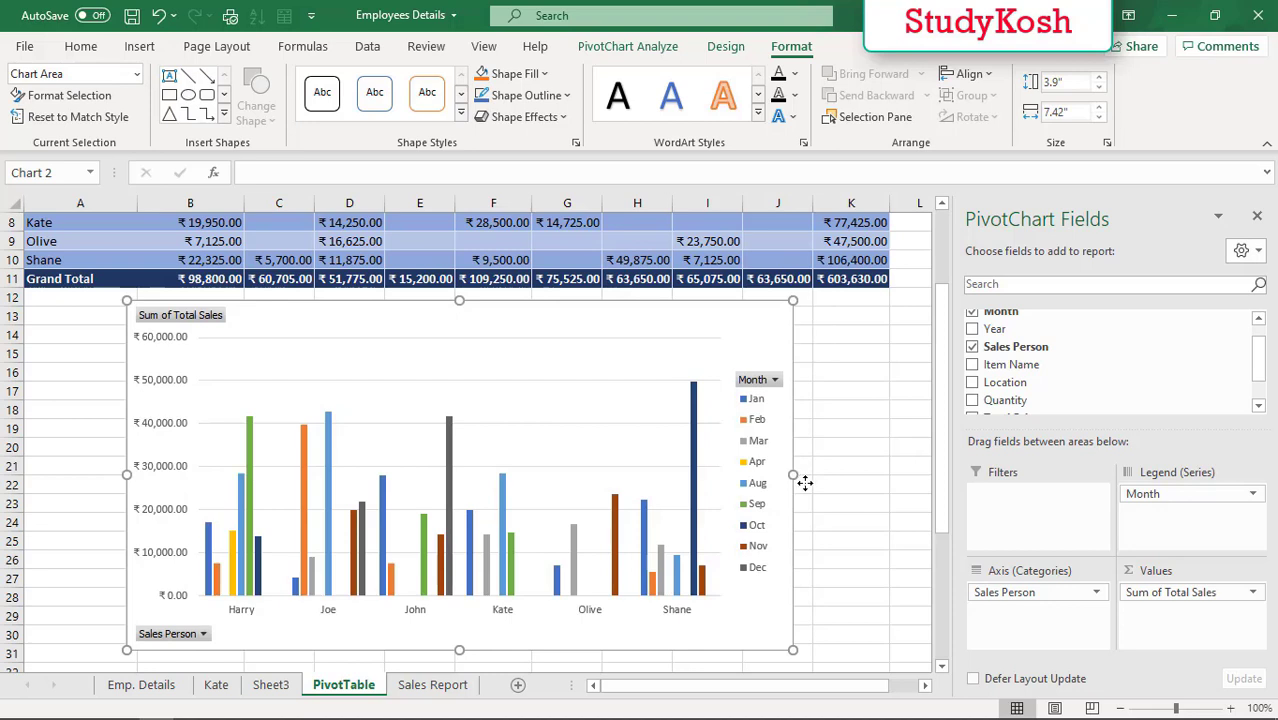
{"action": "left_click_drag", "start_coordinate": [800, 476], "coordinate": [827, 478]}
{"action": "left_click", "coordinate": [300, 474]}
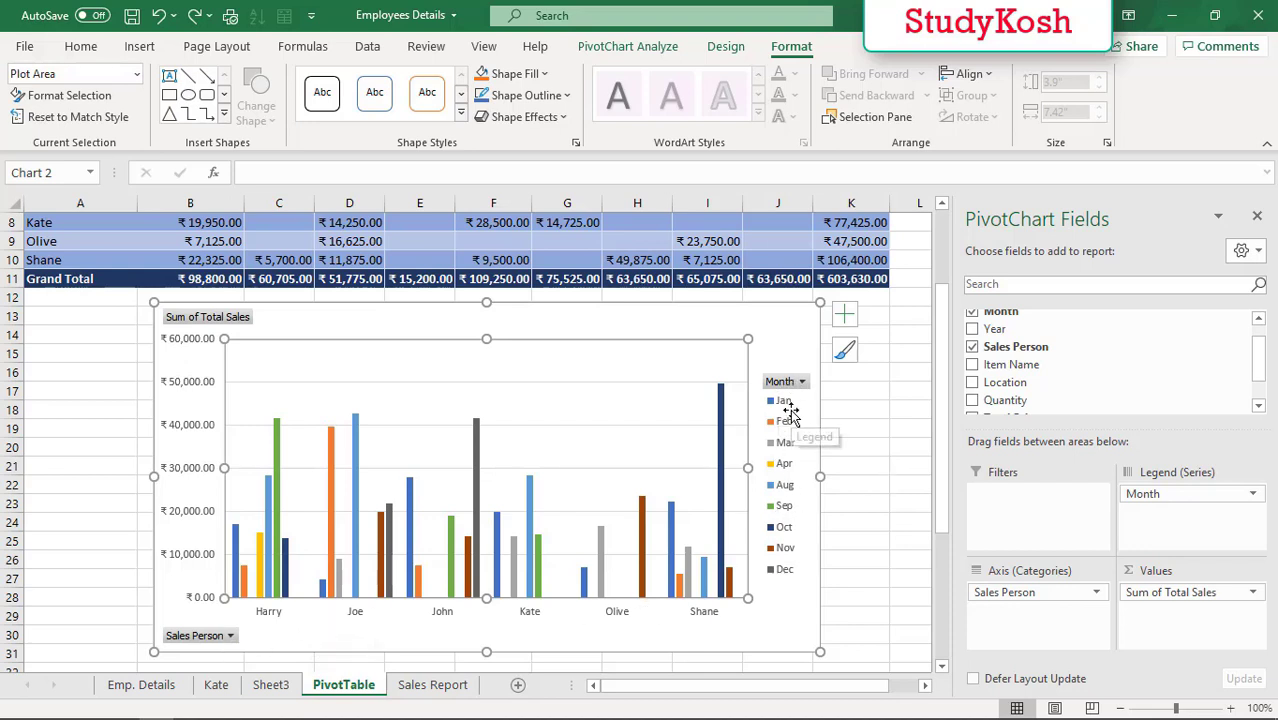
Filter the chart's Month field to show only Feb, Mar and Aug
{"action": "left_click", "coordinate": [306, 624]}
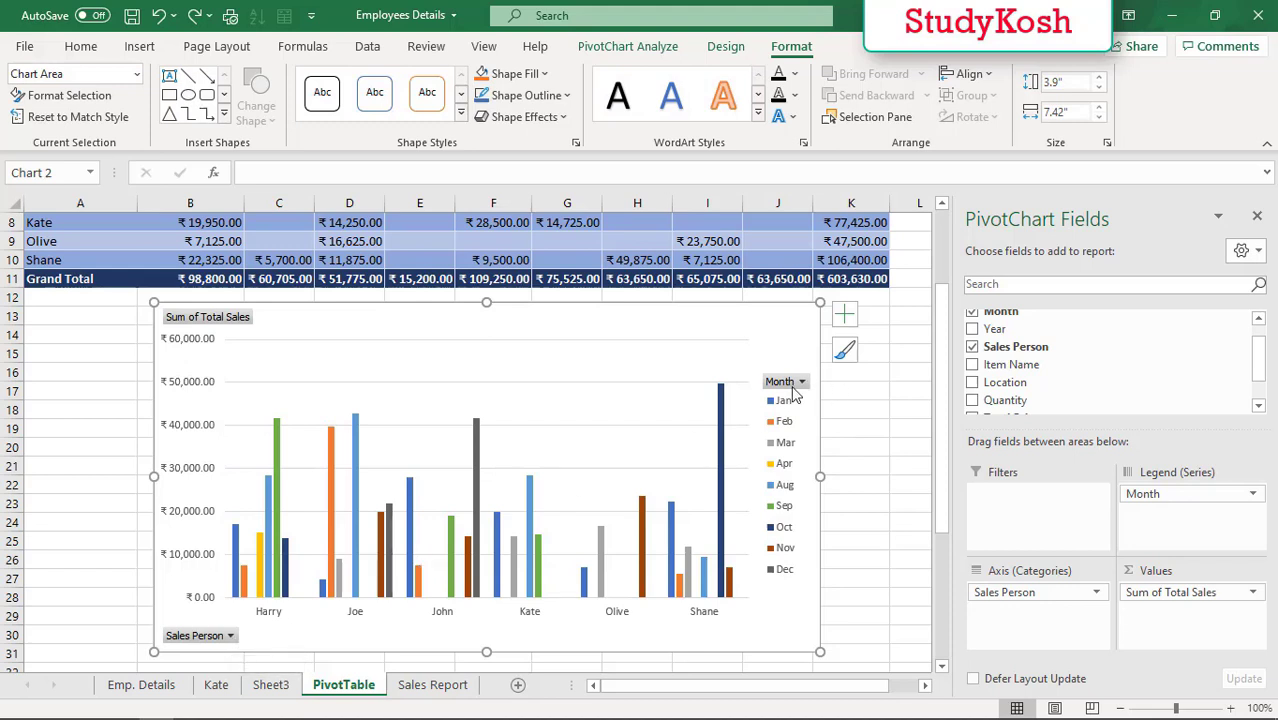
{"action": "left_click", "coordinate": [792, 391]}
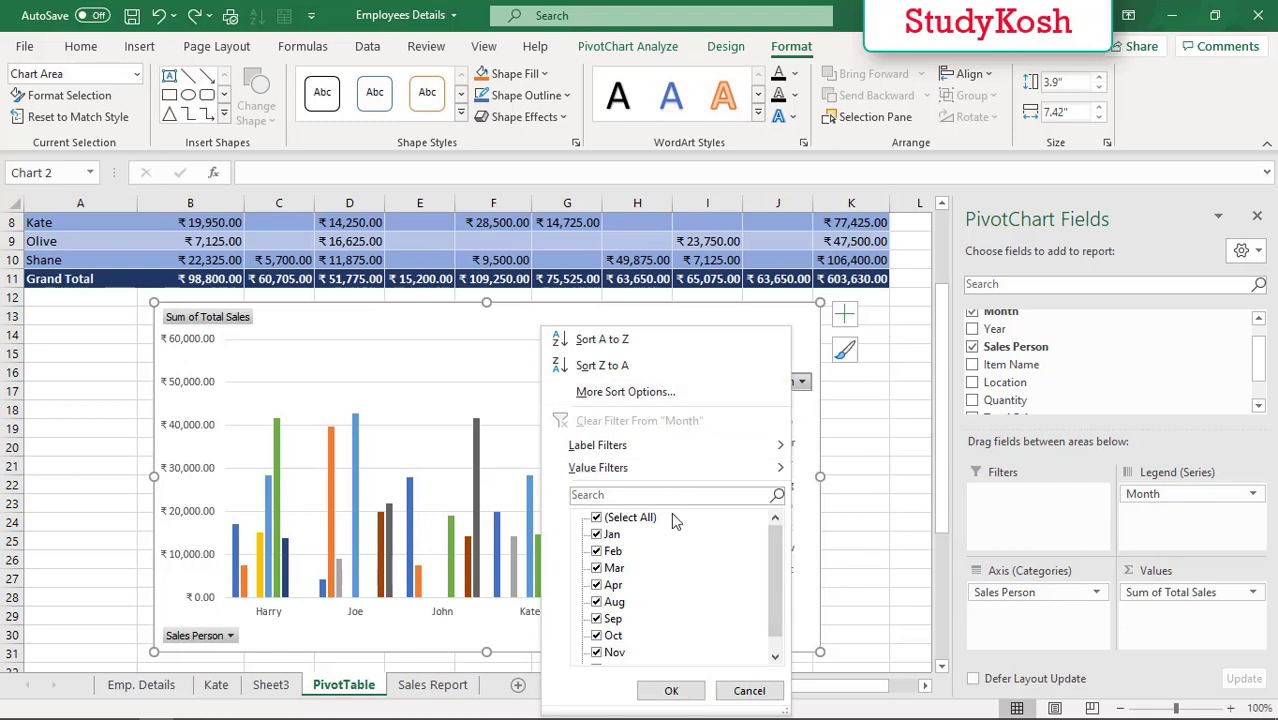
{"action": "key", "text": "Tab"}
{"action": "left_click", "coordinate": [604, 520]}
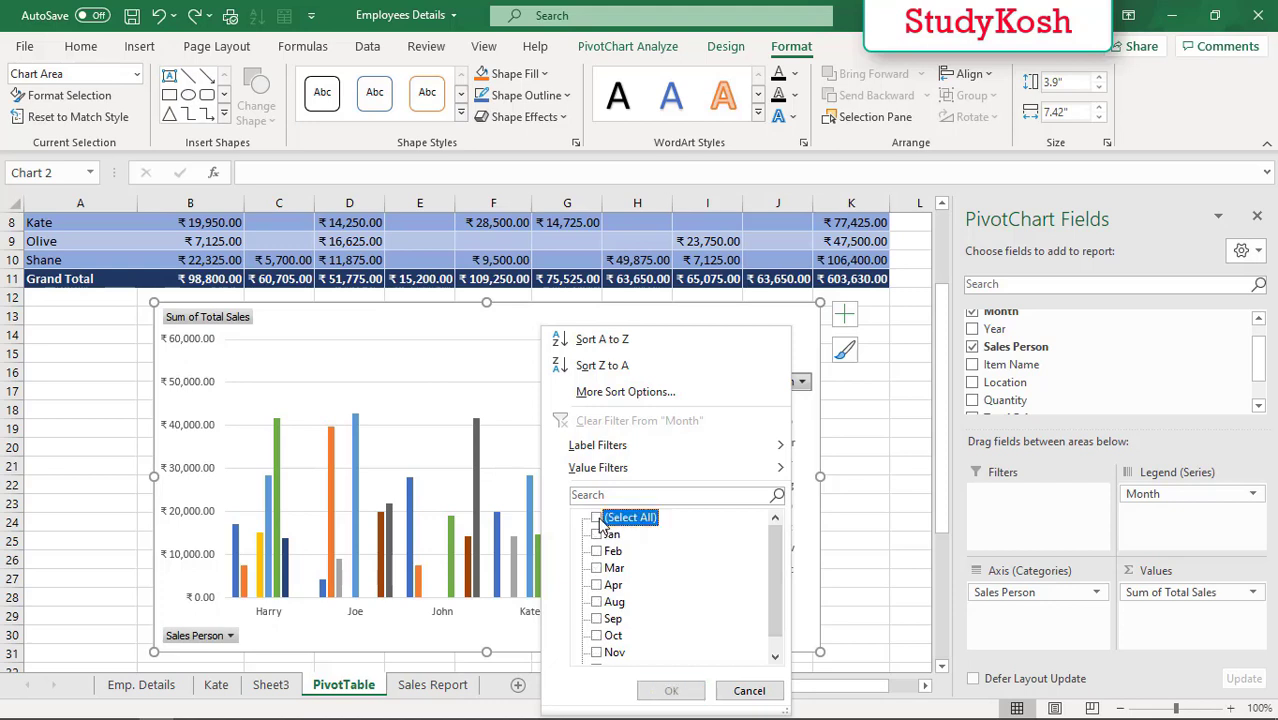
{"action": "left_click", "coordinate": [597, 551]}
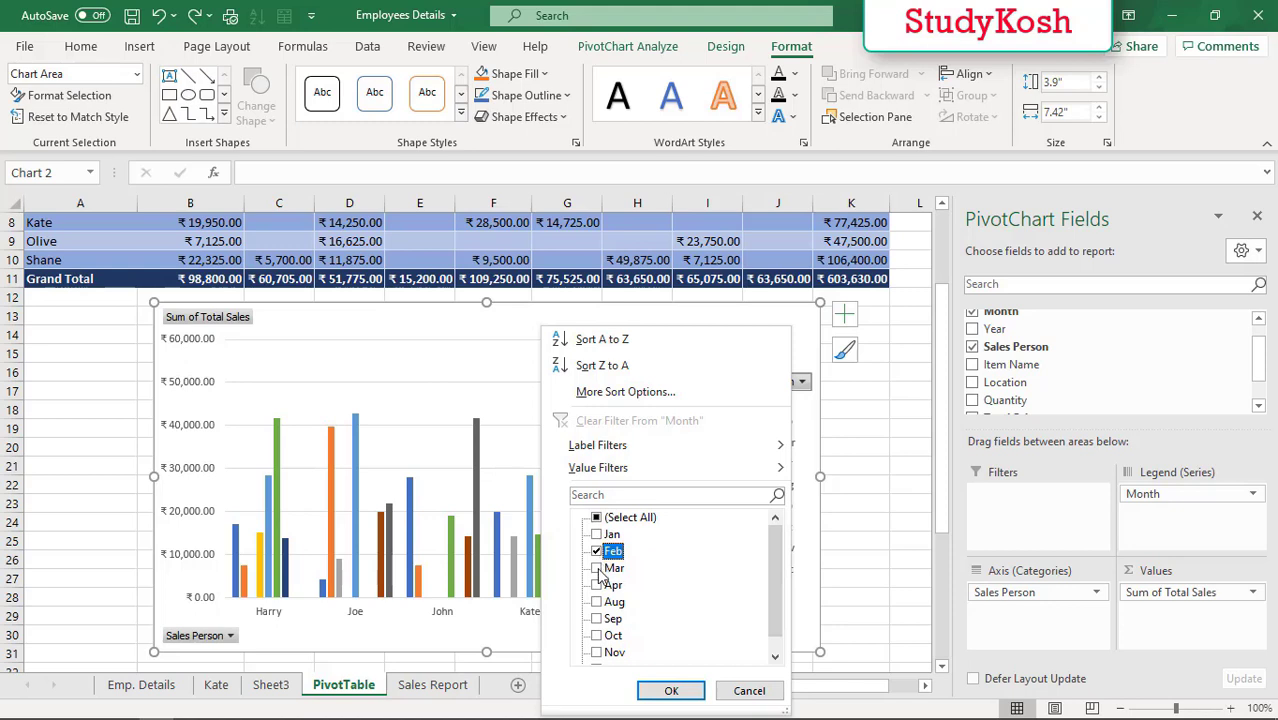
{"action": "left_click", "coordinate": [597, 568]}
{"action": "left_click", "coordinate": [599, 603]}
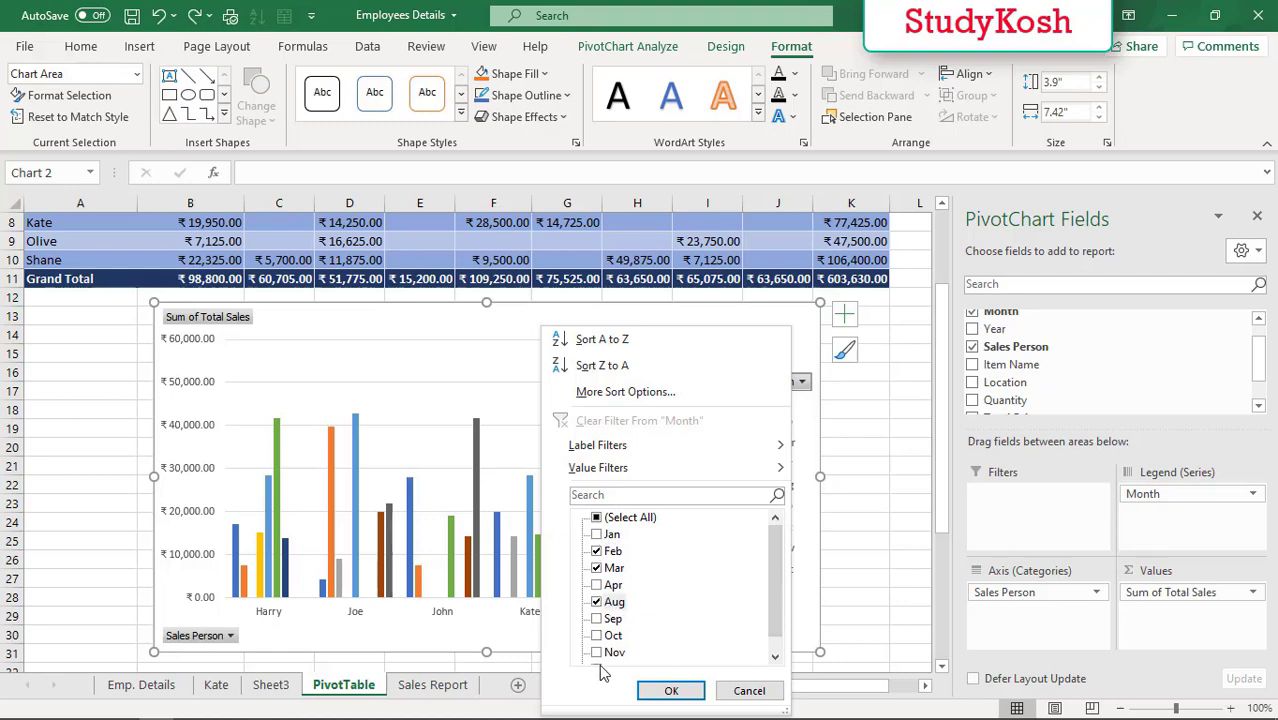
{"action": "left_click", "coordinate": [668, 691]}
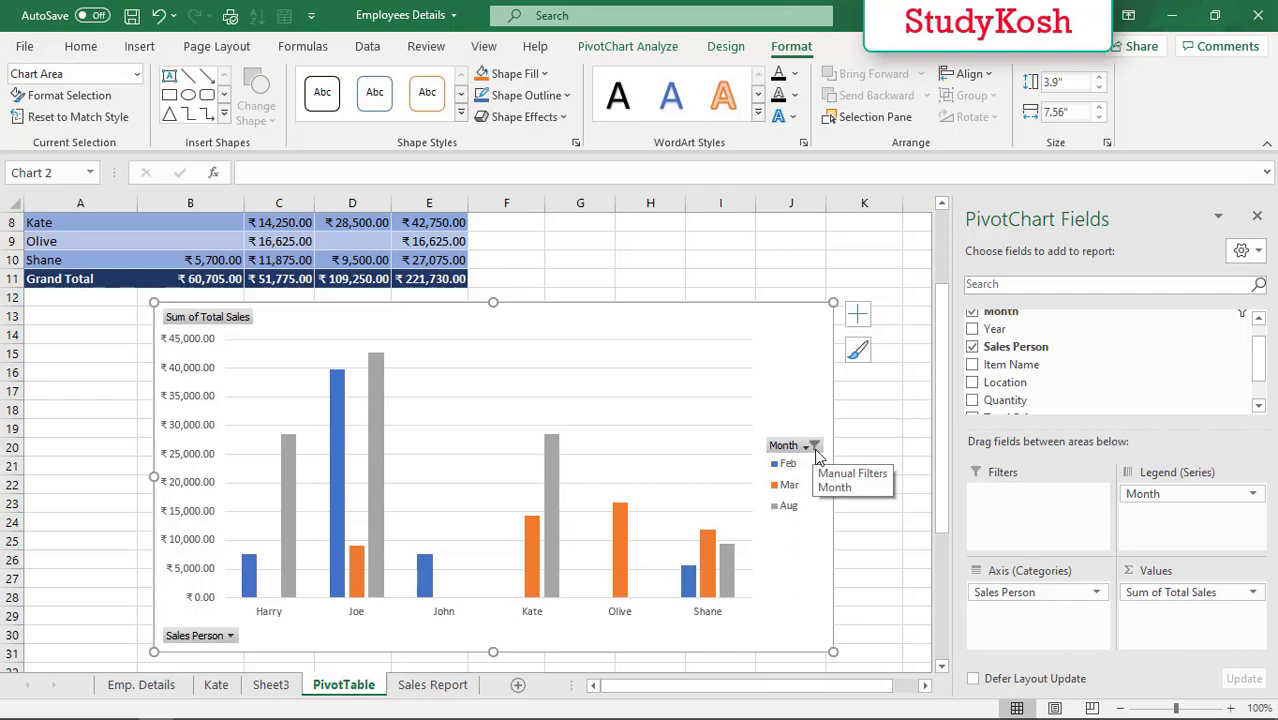
Filter the Sales Person field so only Joe and Olive are charted
{"action": "left_click", "coordinate": [200, 637]}
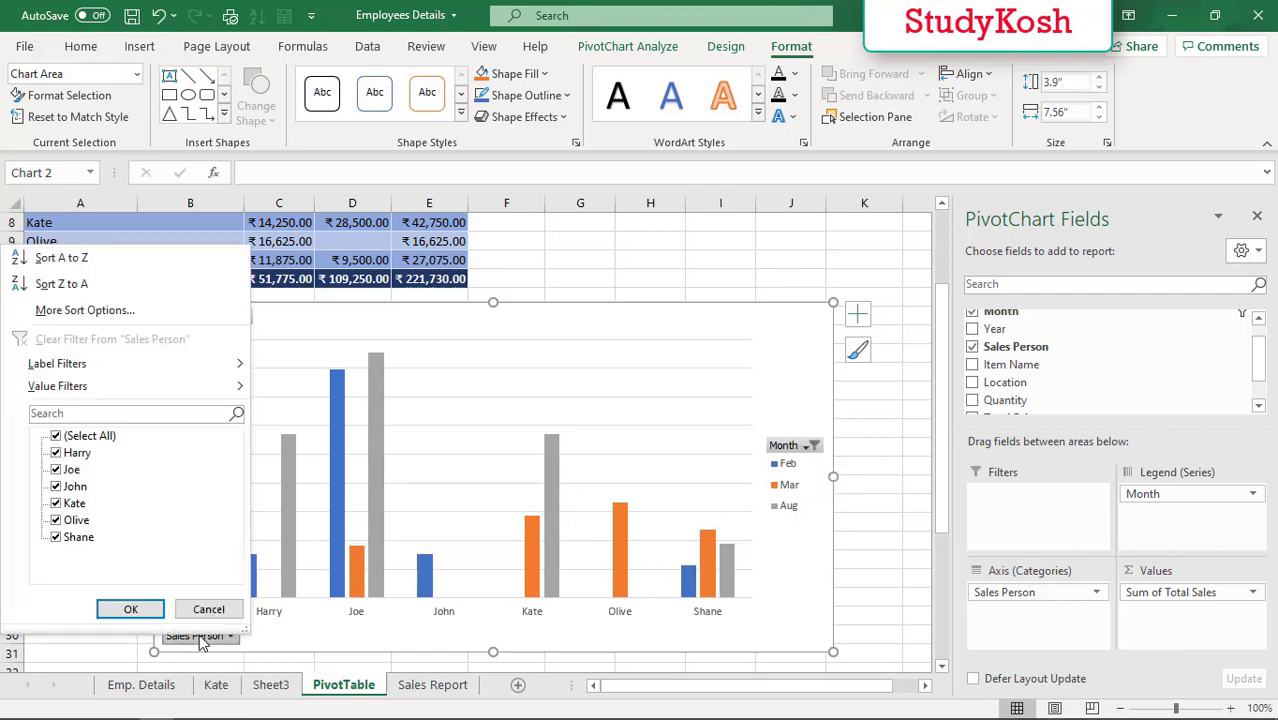
{"action": "left_click", "coordinate": [89, 445]}
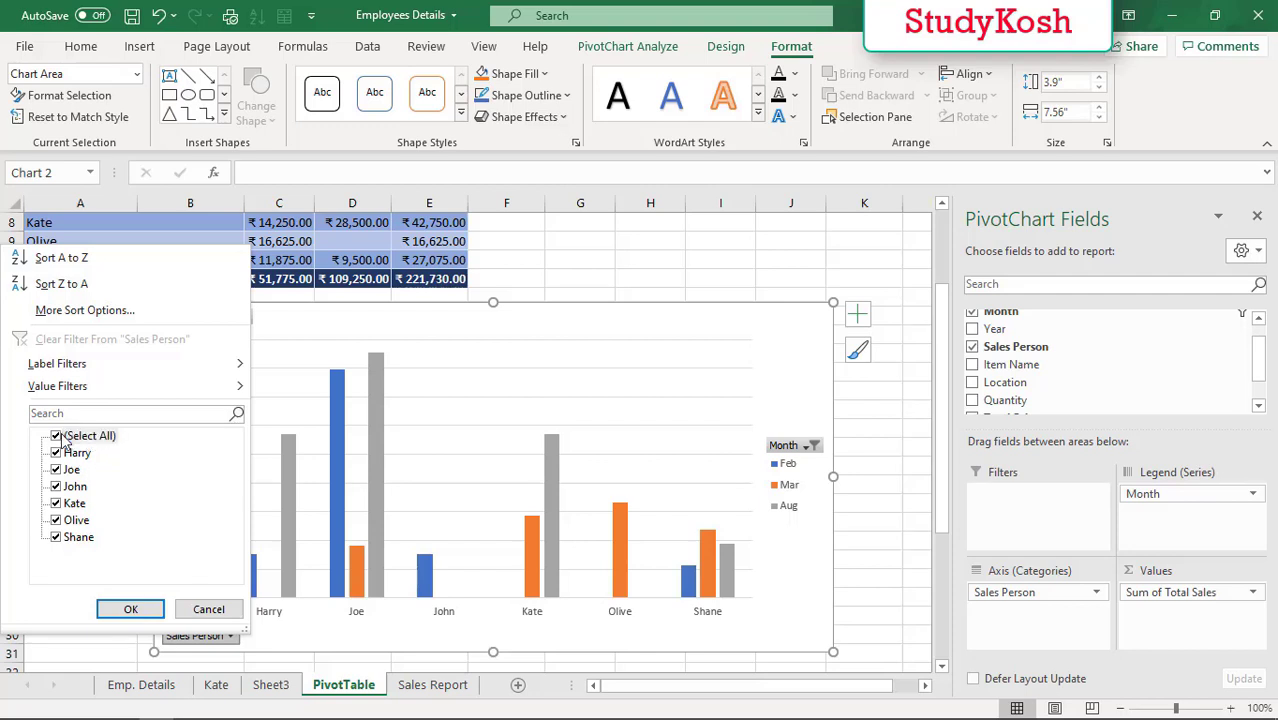
{"action": "left_click", "coordinate": [76, 436]}
{"action": "left_click", "coordinate": [56, 521]}
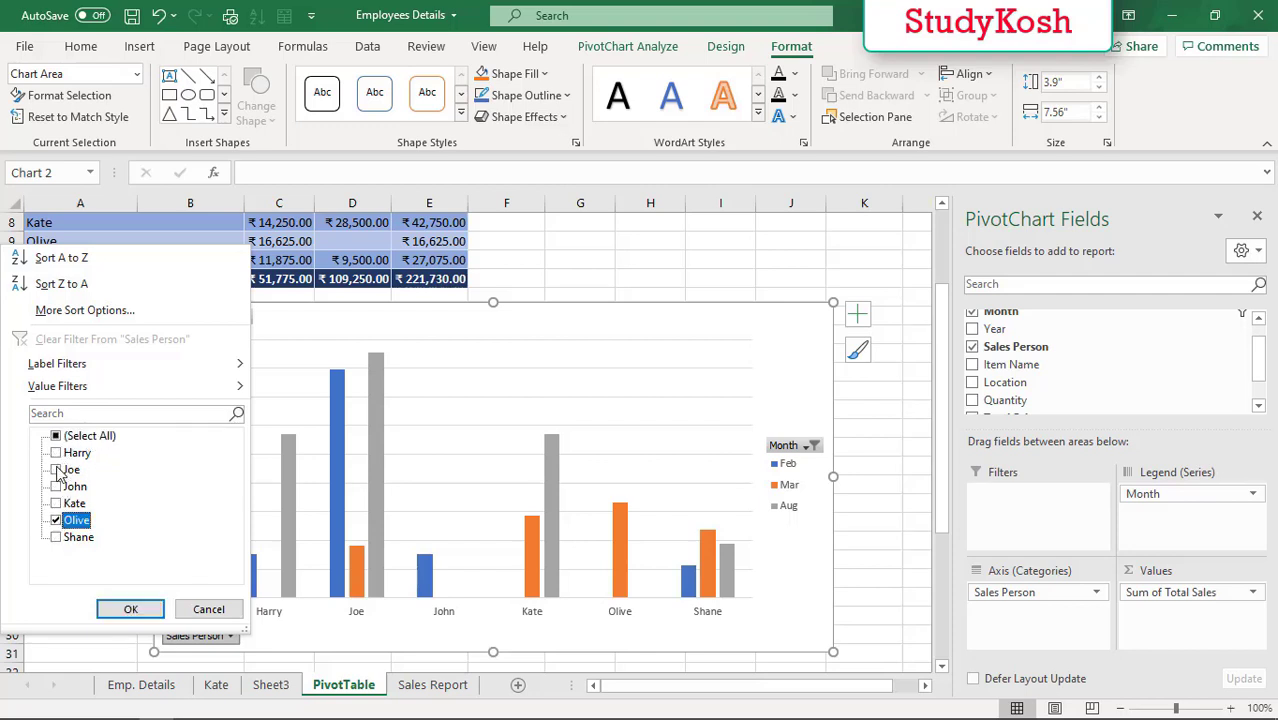
{"action": "left_click", "coordinate": [64, 470]}
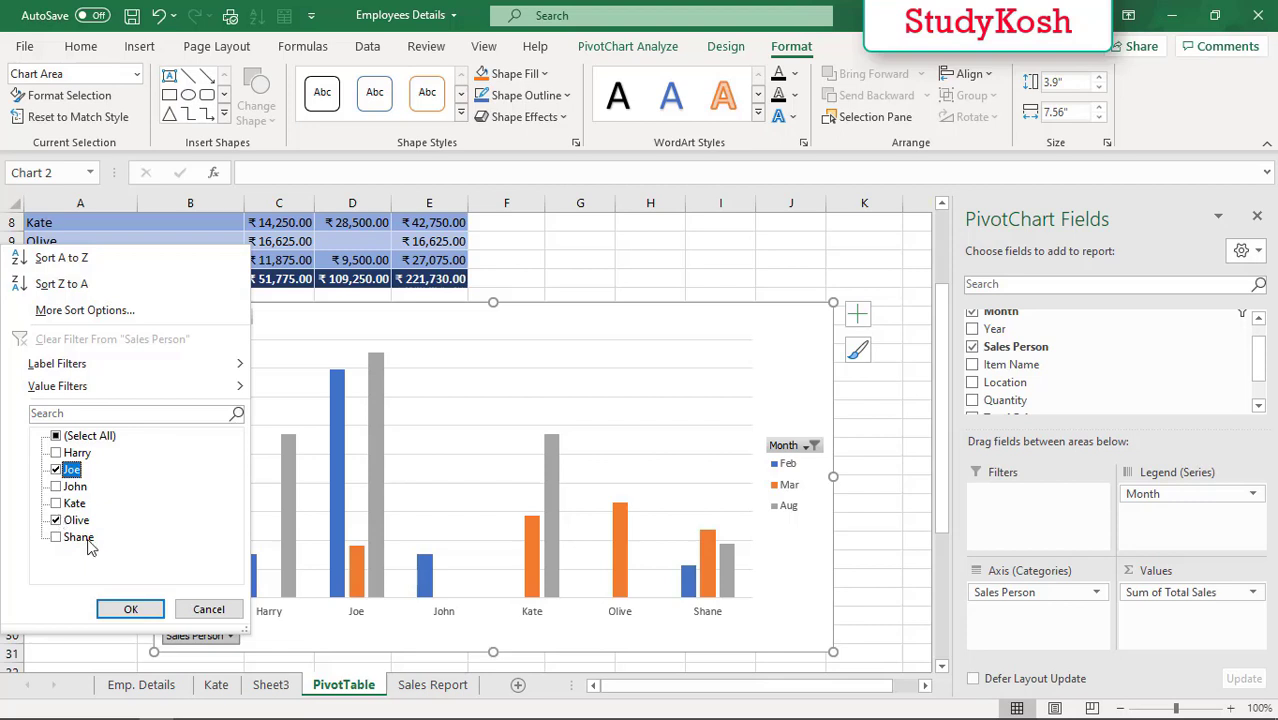
{"action": "left_click", "coordinate": [128, 611]}
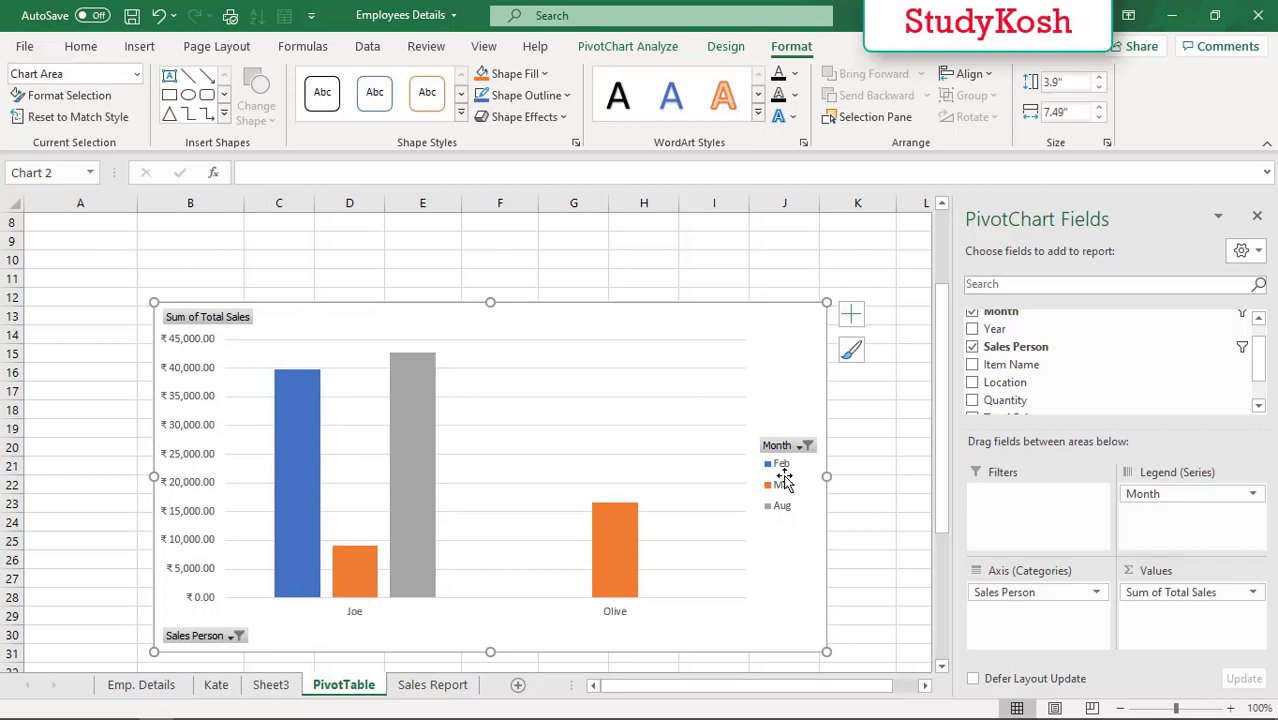
Reselect all months in the Month filter so Jan, Feb, Mar, Aug, Nov and Dec appear
{"action": "left_click", "coordinate": [807, 446]}
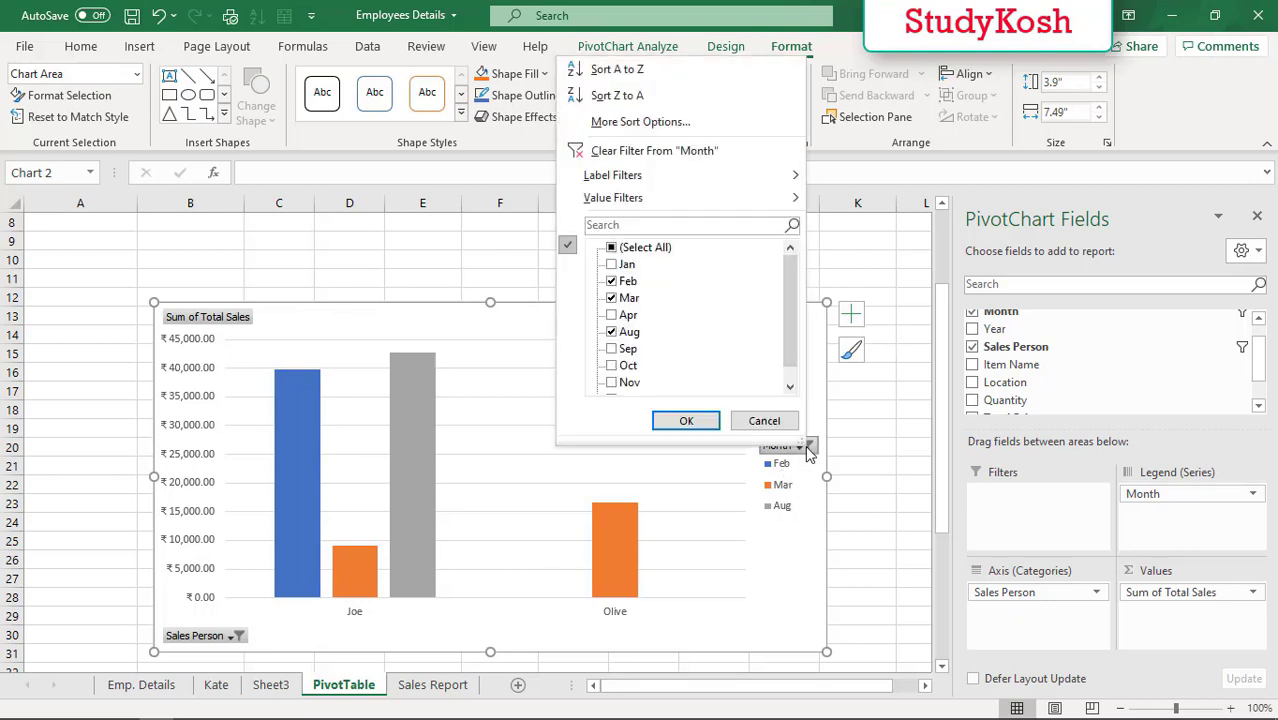
{"action": "left_click", "coordinate": [611, 248]}
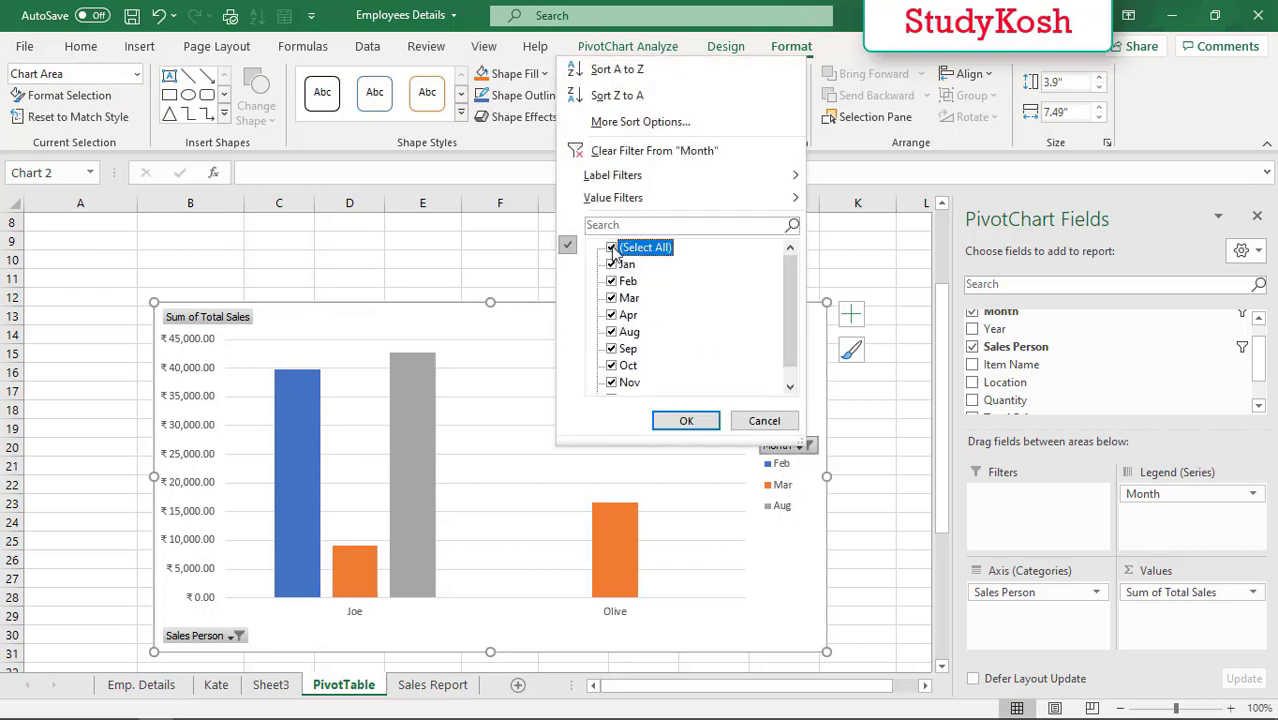
{"action": "left_click", "coordinate": [672, 421]}
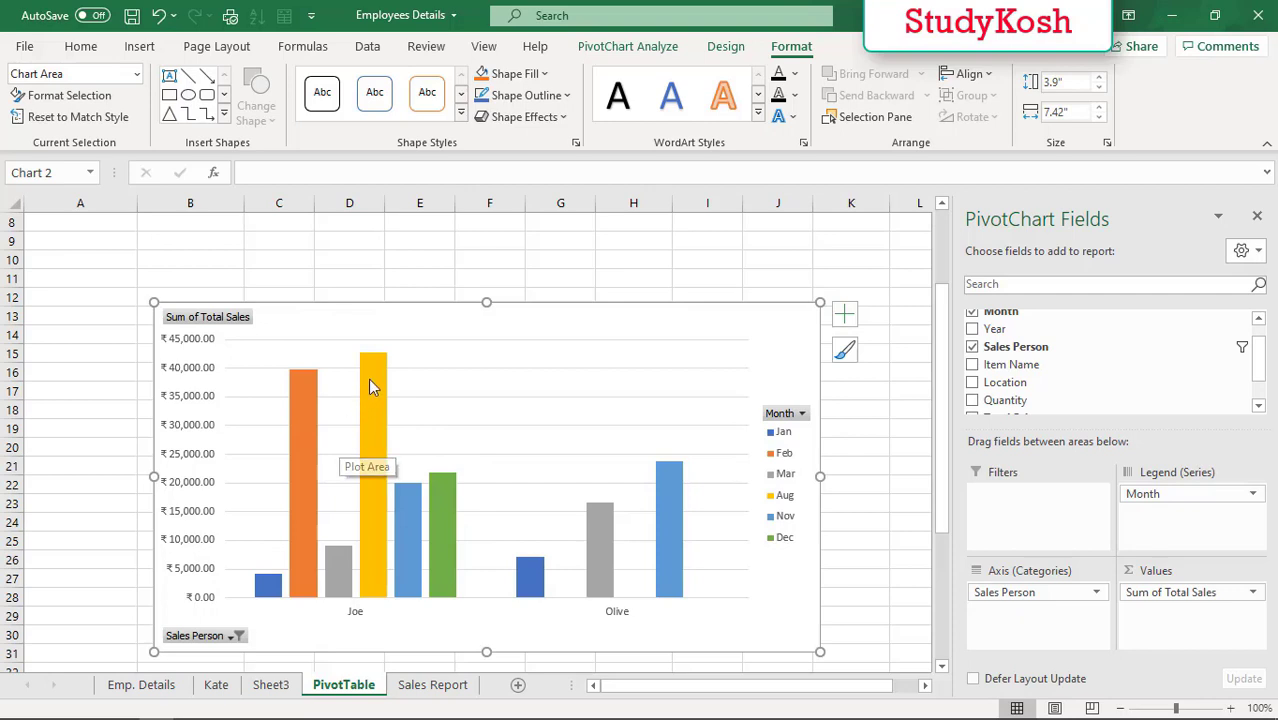
{"action": "mouse_move", "coordinate": [372, 378]}
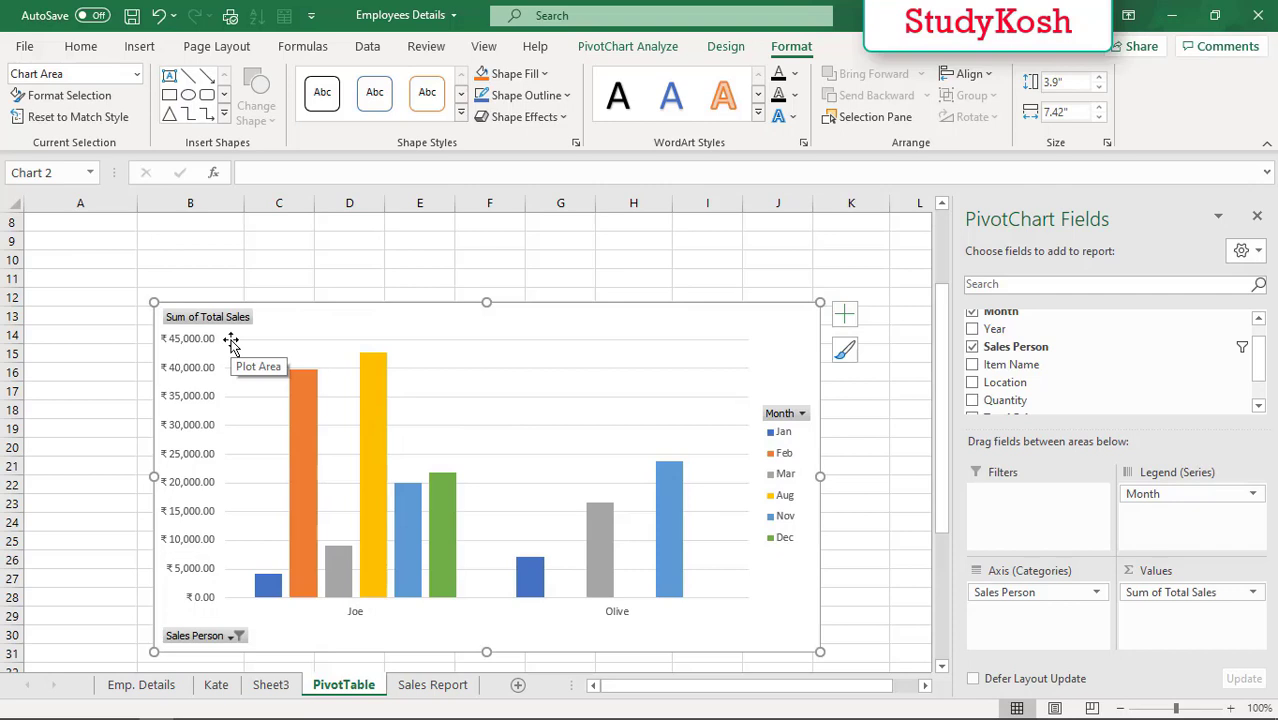
{"action": "mouse_move", "coordinate": [266, 586]}
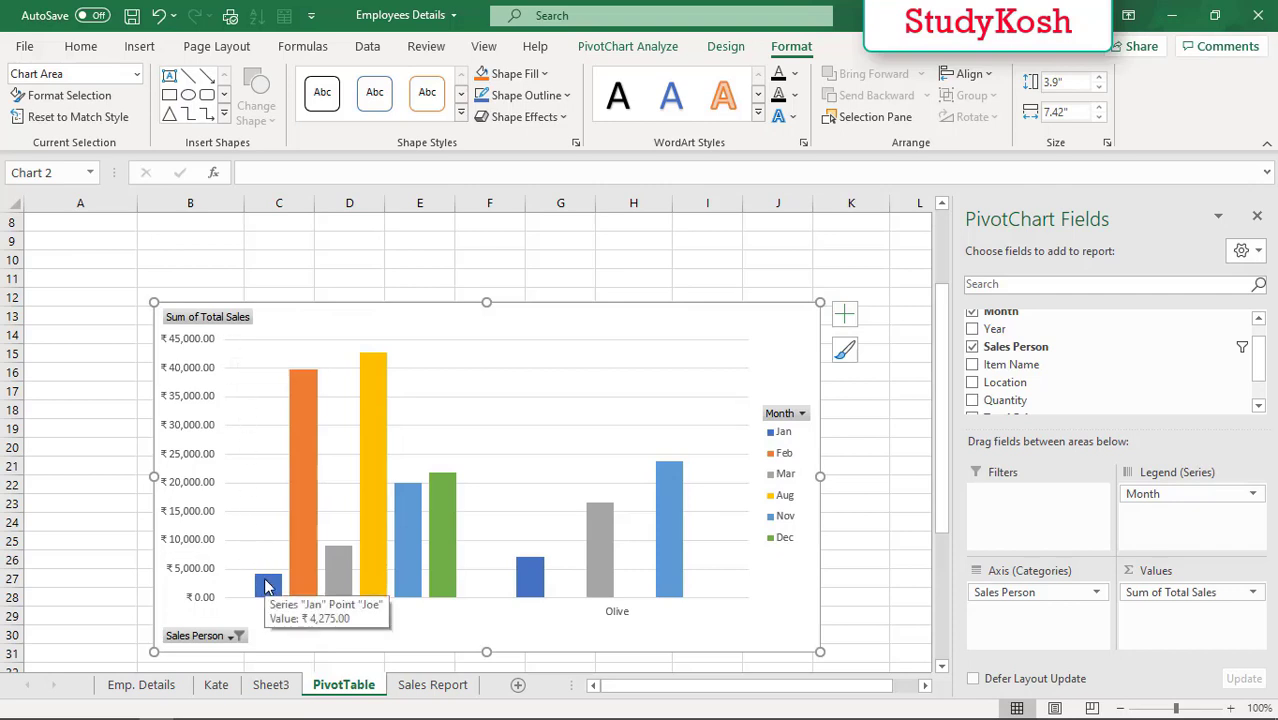